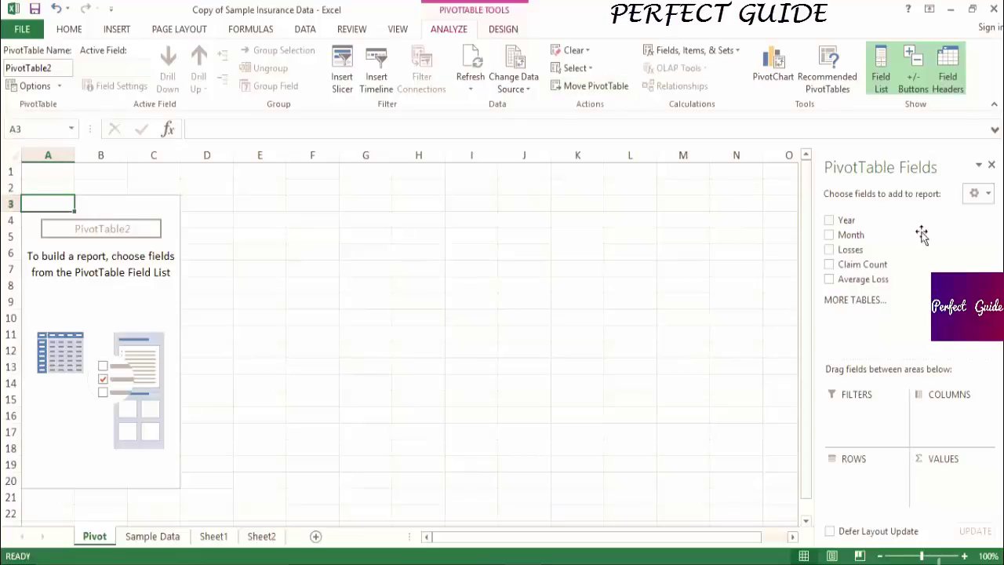
# - Put Year in the PivotTable2 report filter, keeping (All) years selected
pyautogui.moveTo(877, 226); pyautogui.dragTo(855, 428)
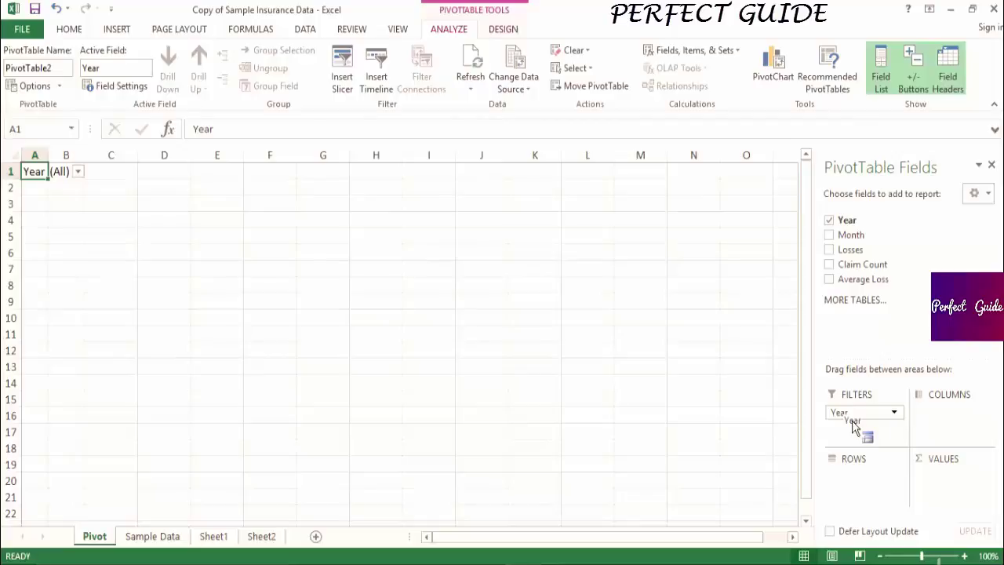
pyautogui.moveTo(854, 426); pyautogui.dragTo(841, 420)
pyautogui.click(78, 173)
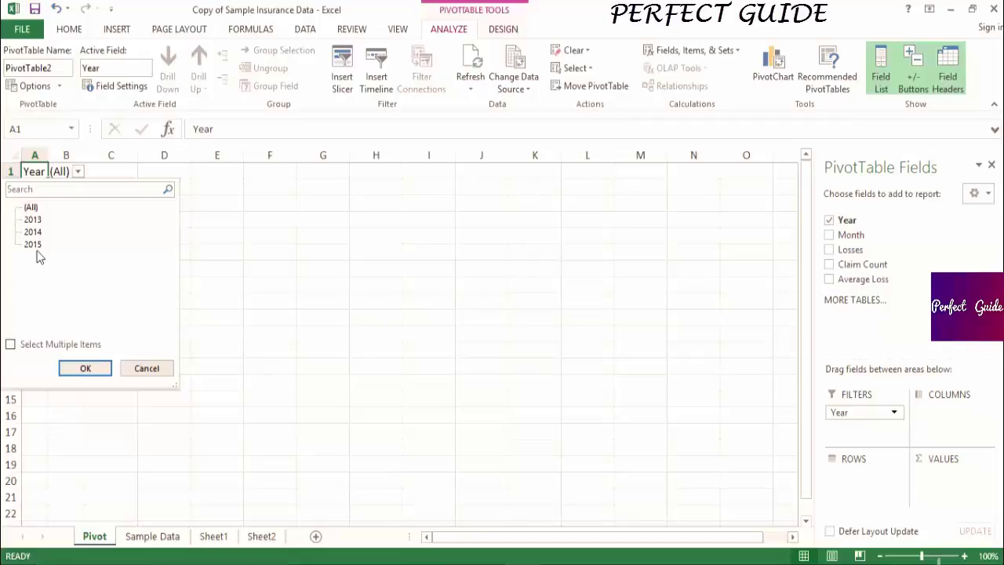
pyautogui.click(85, 368)
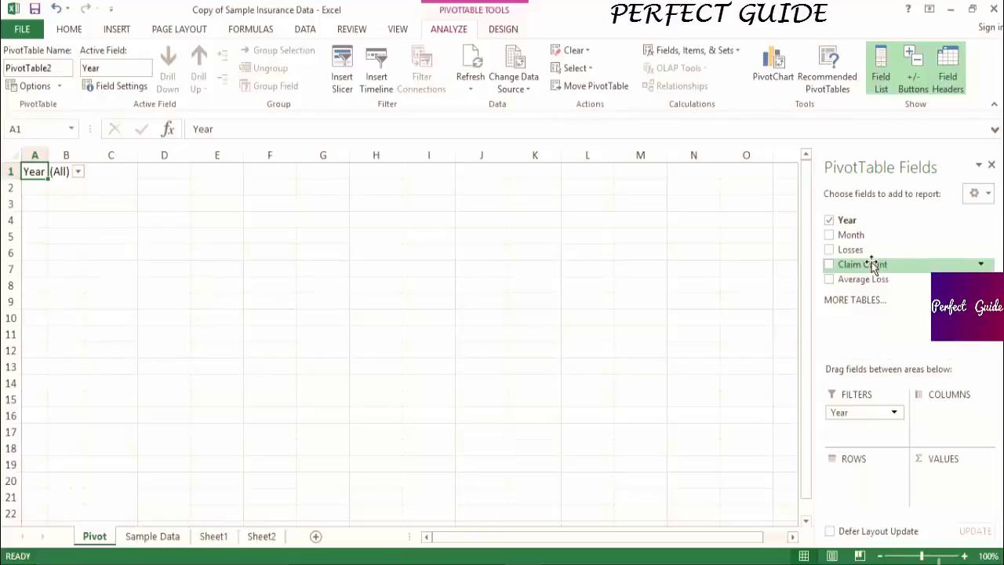
# - Sum Claim Count in the values and filter Year to 2013, giving a total of 9574
pyautogui.moveTo(872, 264); pyautogui.dragTo(946, 480)
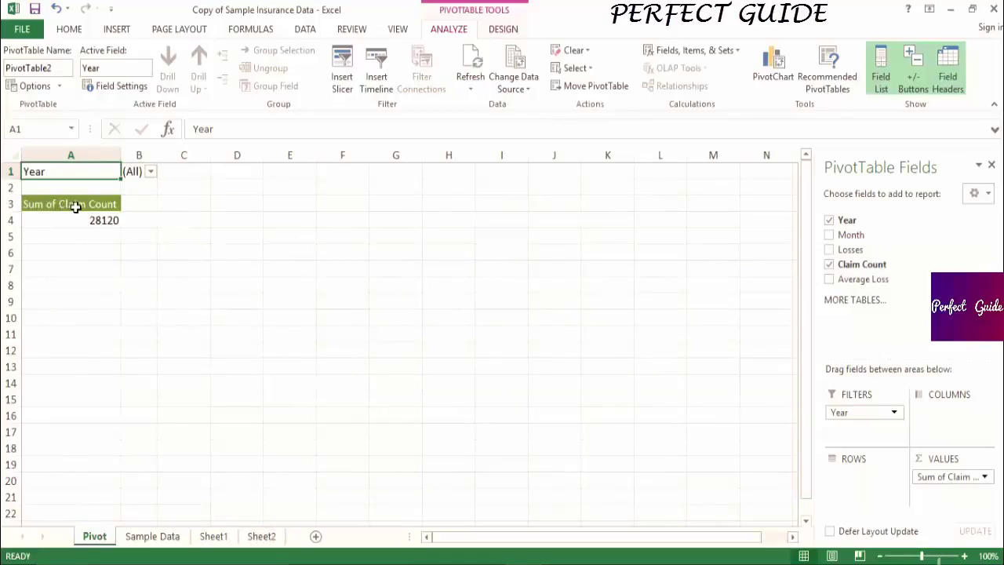
pyautogui.click(151, 173)
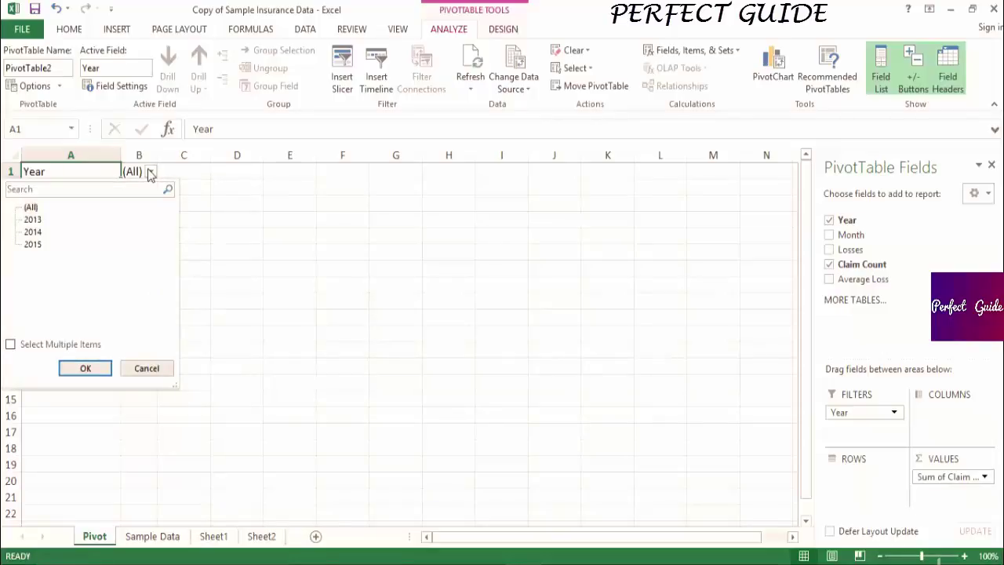
pyautogui.click(30, 220)
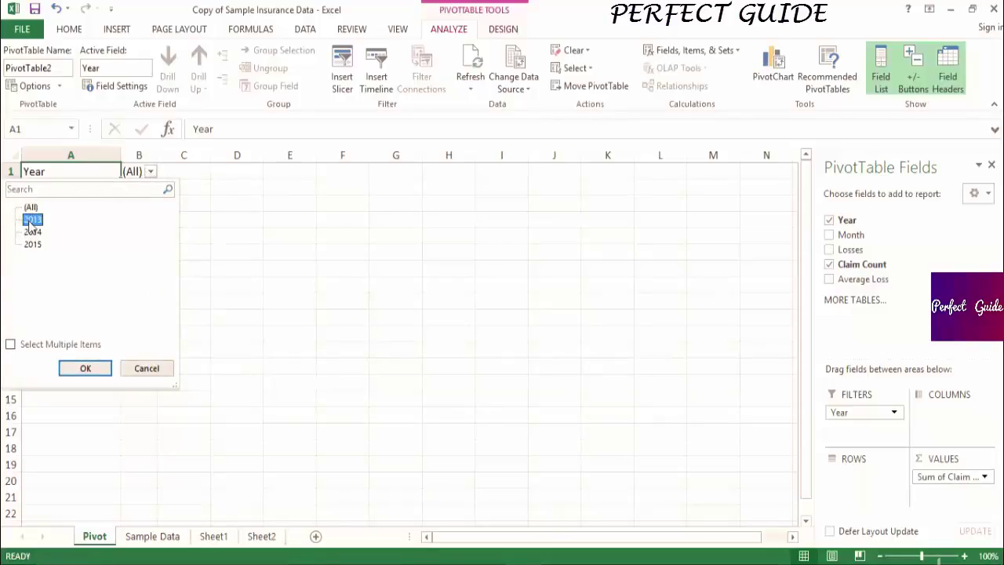
pyautogui.click(82, 368)
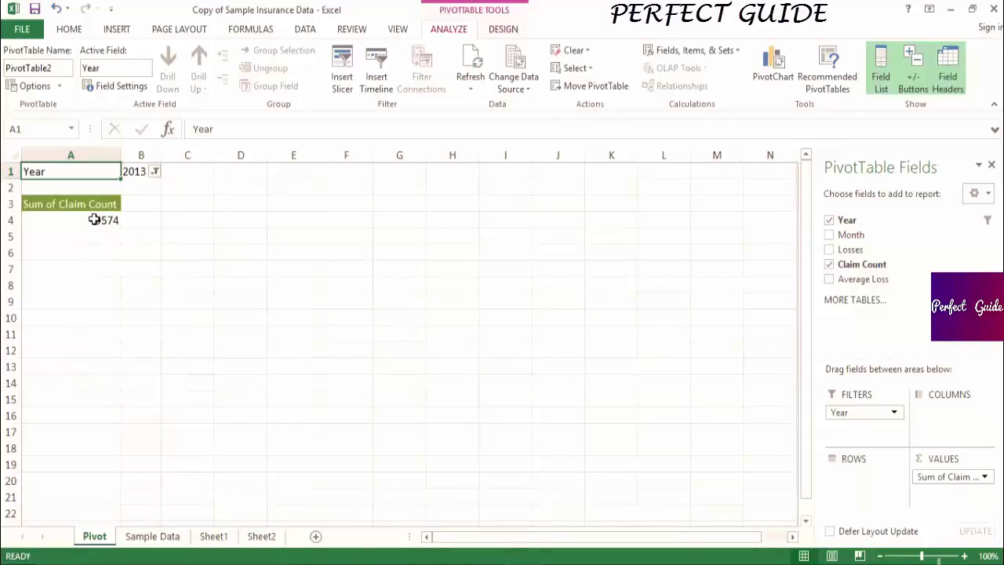
pyautogui.moveTo(94, 220)
pyautogui.click(156, 171)
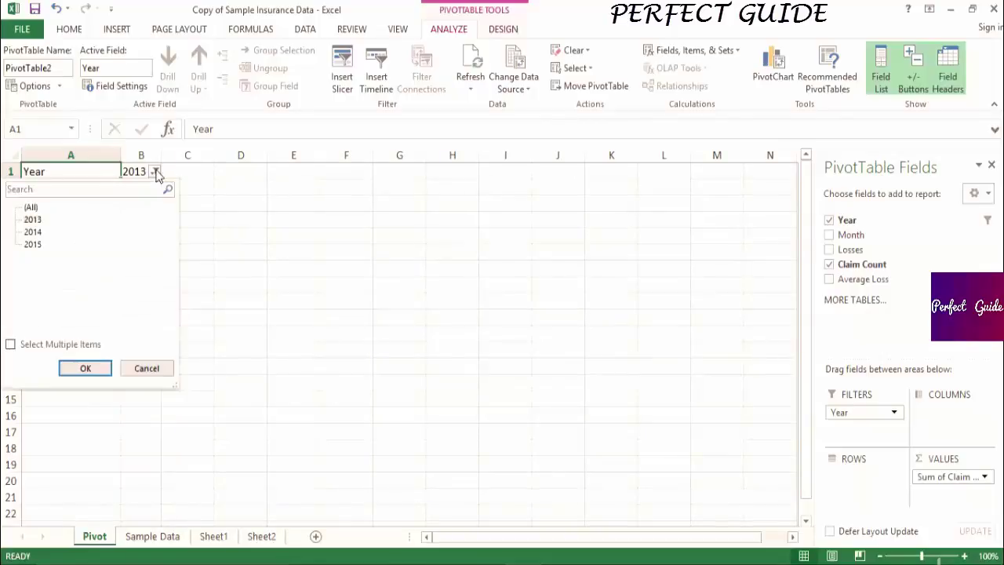
# - Filter to both 2013 and 2014, then undo back to all years (total 28120)
pyautogui.click(11, 345)
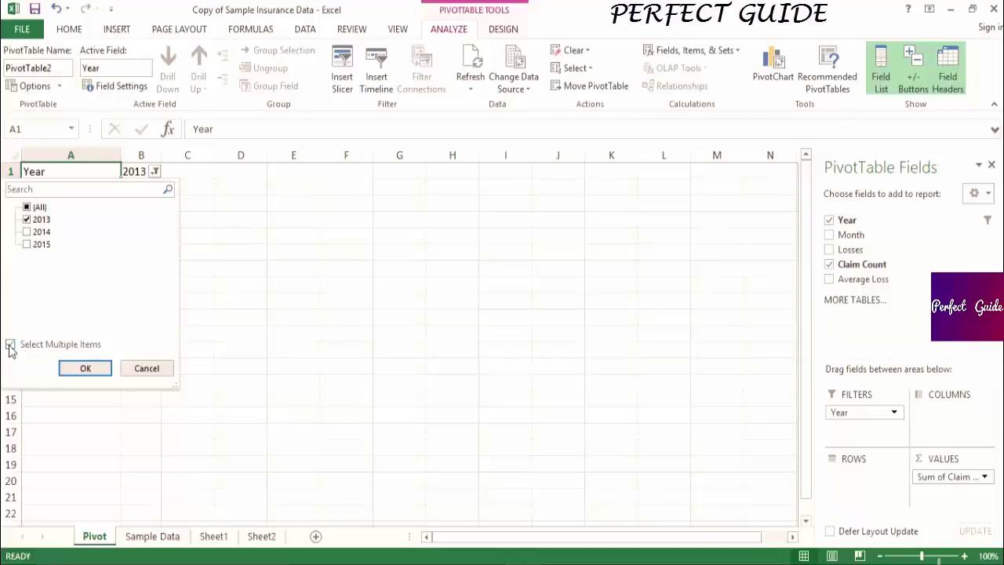
pyautogui.click(27, 232)
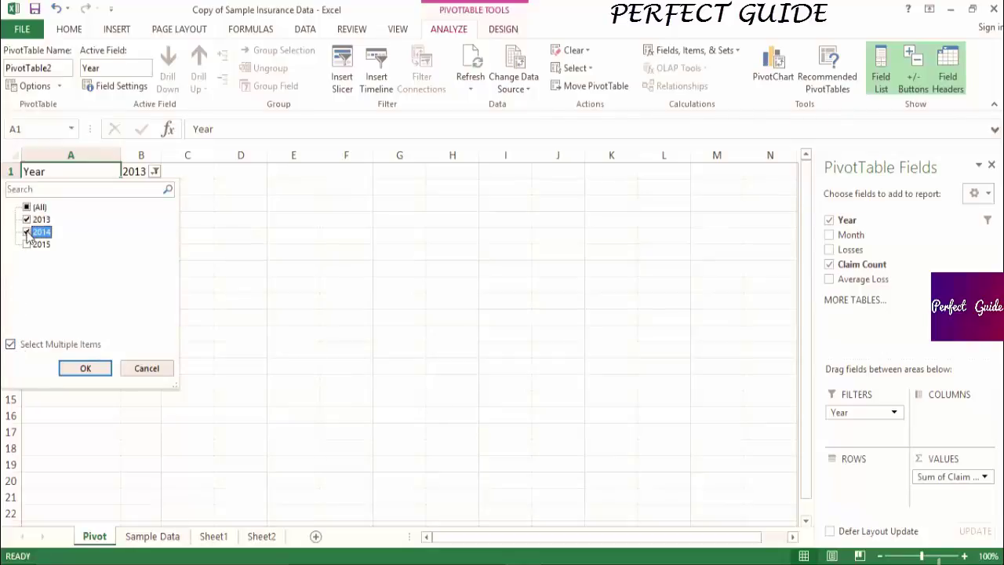
pyautogui.click(93, 368)
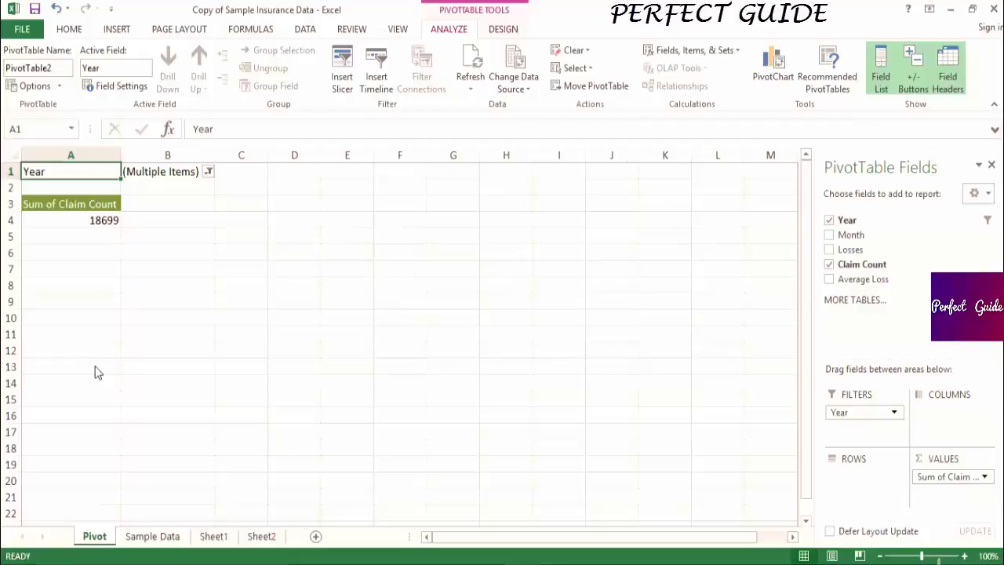
pyautogui.hotkey('ctrl', 'z')
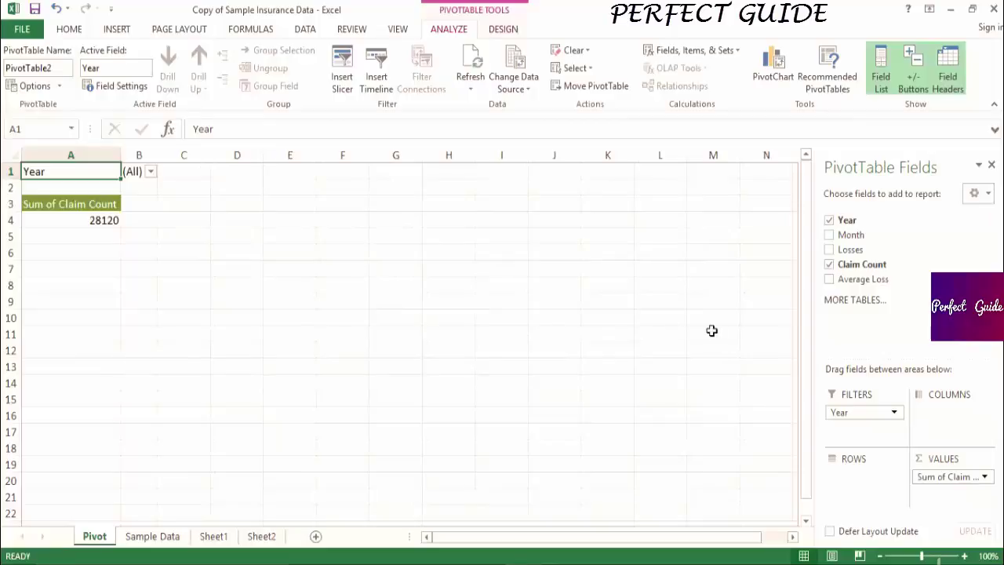
# - Move Year into rows with Month nested beneath it, e.g. 2013 month 1 at 724
pyautogui.moveTo(859, 417); pyautogui.dragTo(869, 482)
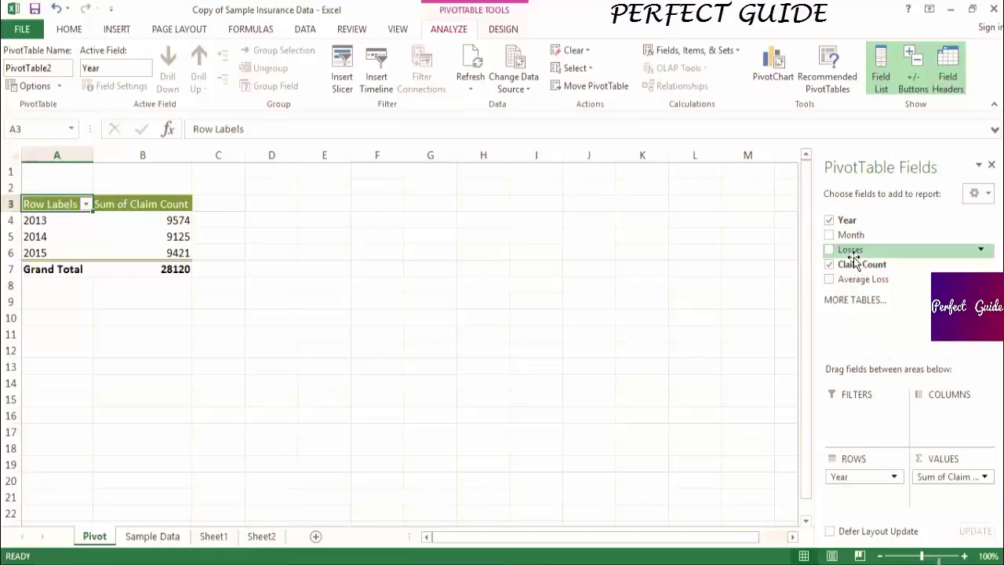
pyautogui.moveTo(851, 235); pyautogui.dragTo(876, 494)
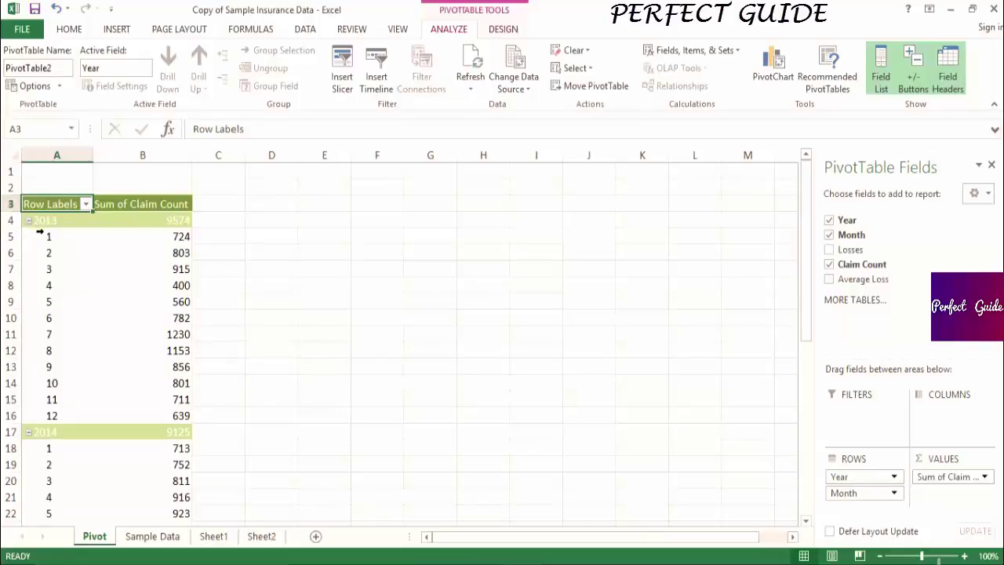
# - Move Month to columns, then remove it, leaving yearly totals 9574, 9125 and 9421
pyautogui.moveTo(130, 238)
pyautogui.moveTo(861, 495); pyautogui.dragTo(959, 416)
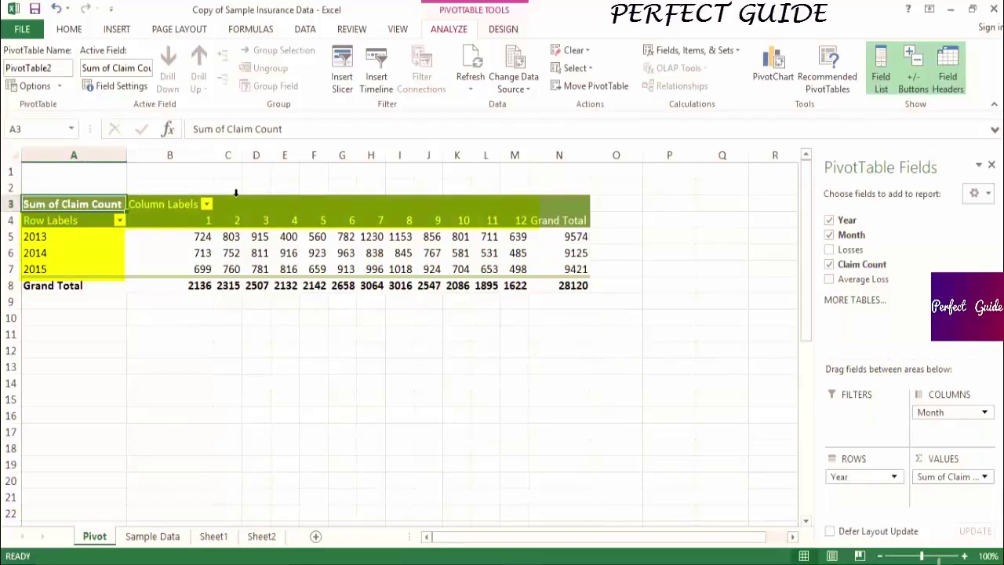
pyautogui.moveTo(191, 238)
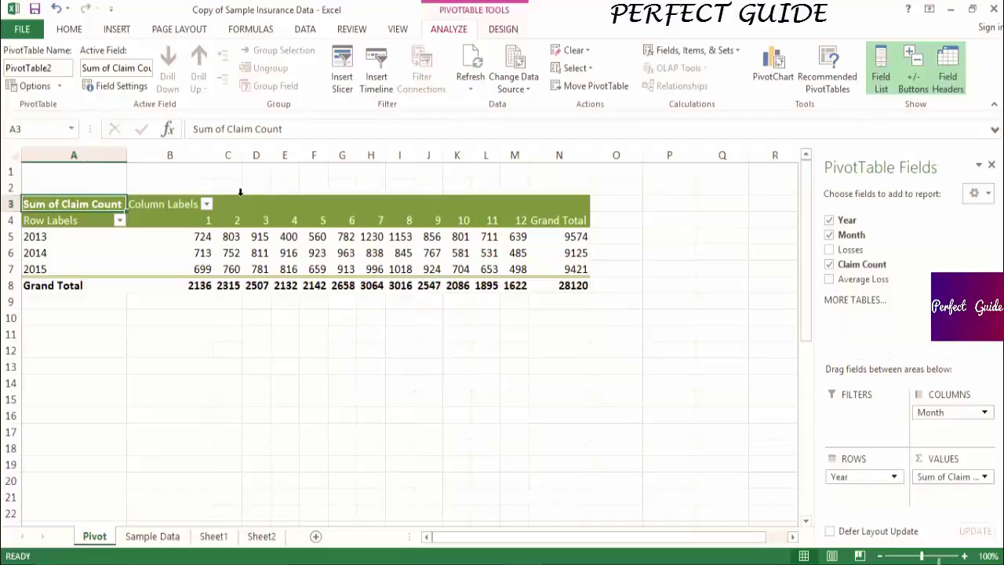
pyautogui.moveTo(919, 413); pyautogui.dragTo(926, 292)
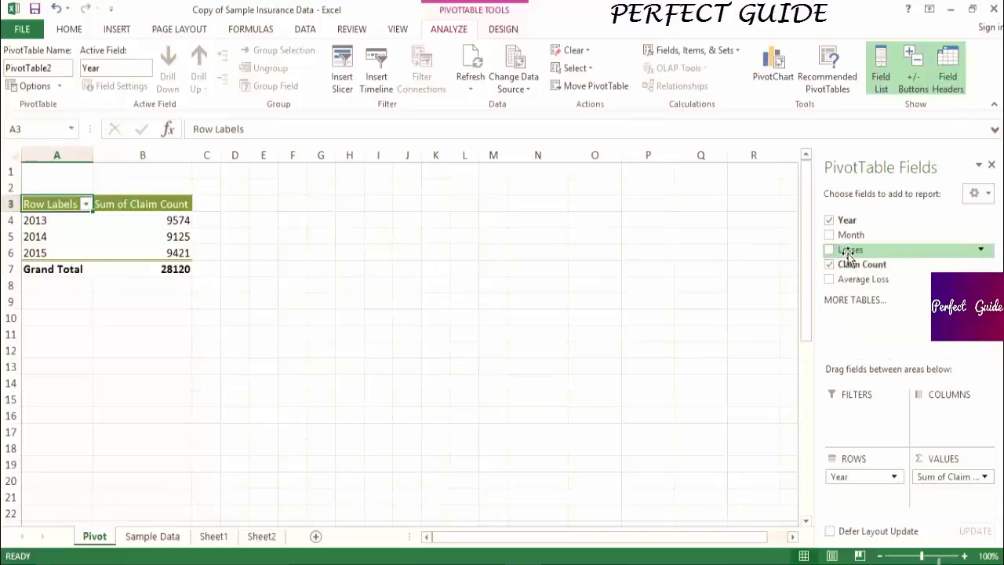
# - Add Sum of Losses beside claim counts: 75000000, 76200000, 86000000, totalling 237200000
pyautogui.moveTo(849, 257); pyautogui.dragTo(945, 499)
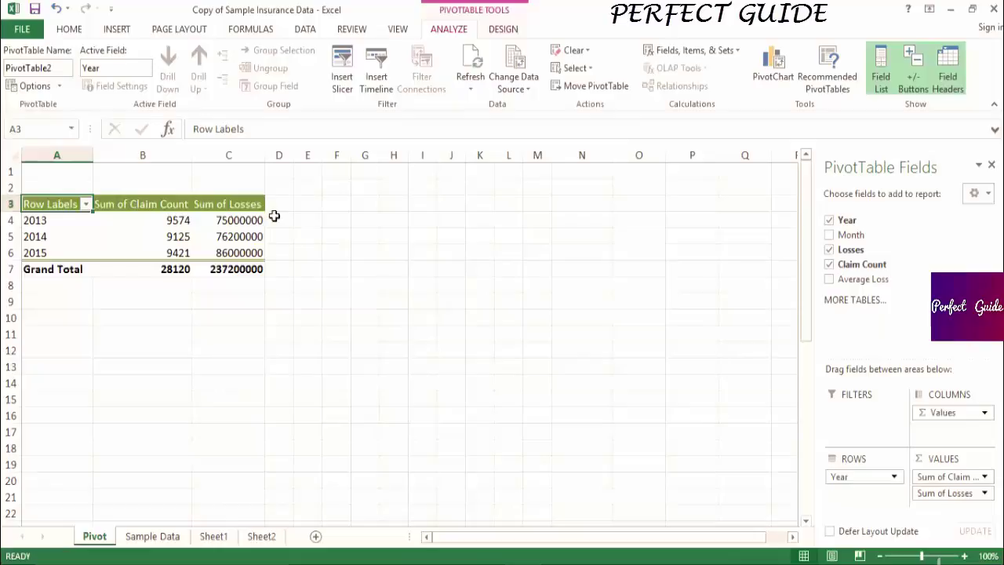
# - Replace Year with months 1–12 in rows and select the month 1–3 labels in A4:A6
pyautogui.moveTo(885, 480); pyautogui.dragTo(880, 329)
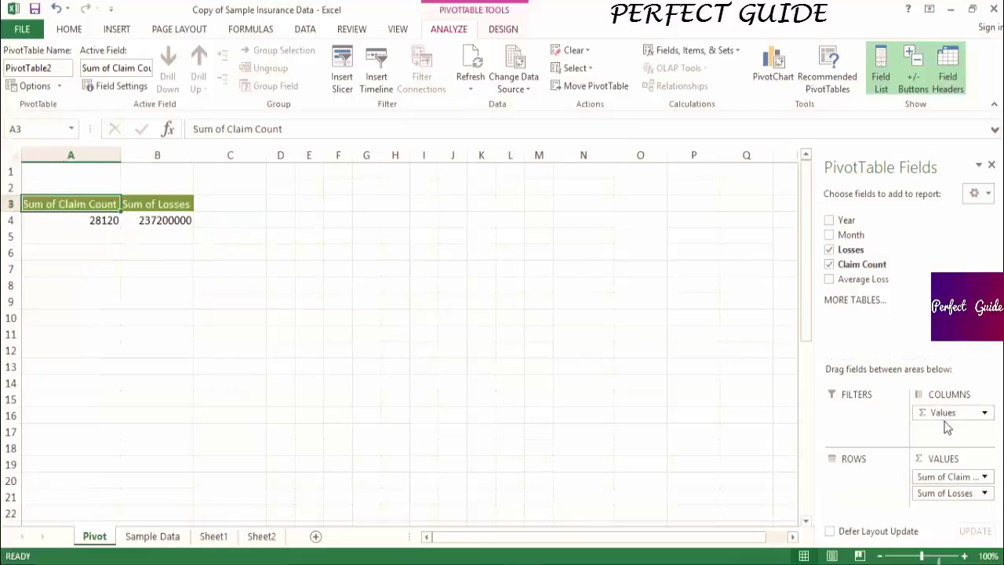
pyautogui.moveTo(872, 239); pyautogui.dragTo(857, 475)
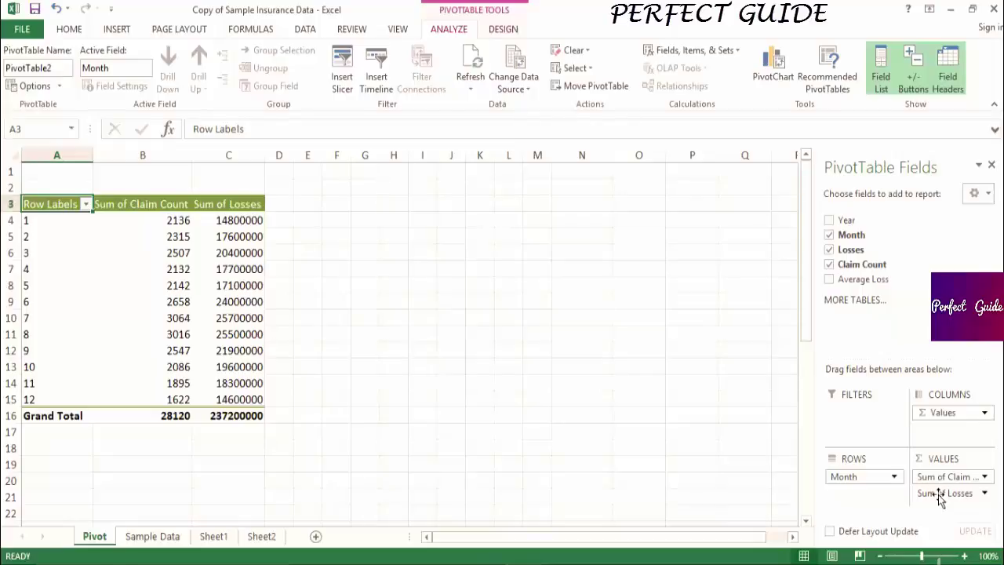
pyautogui.click(81, 220)
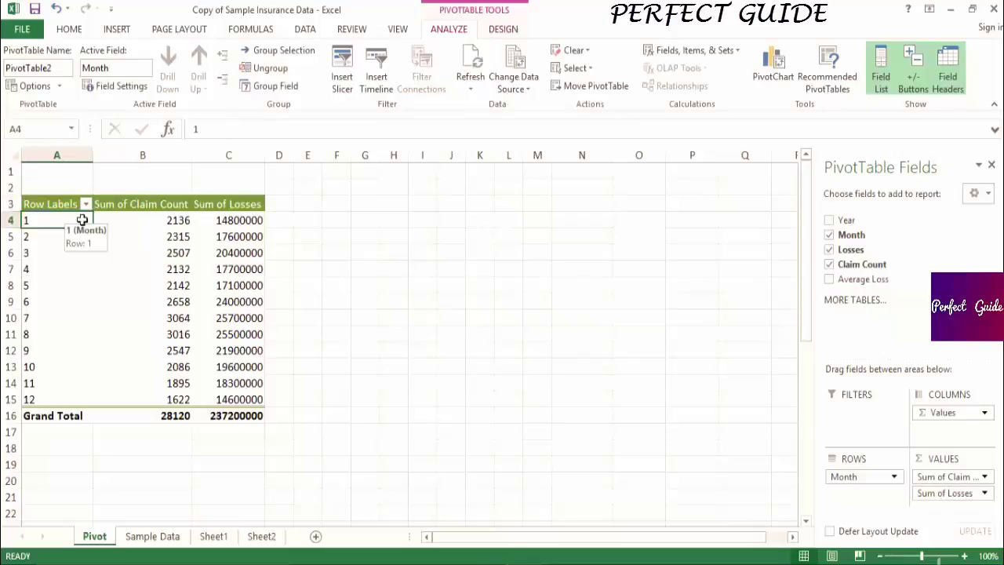
pyautogui.moveTo(81, 221); pyautogui.dragTo(80, 252)
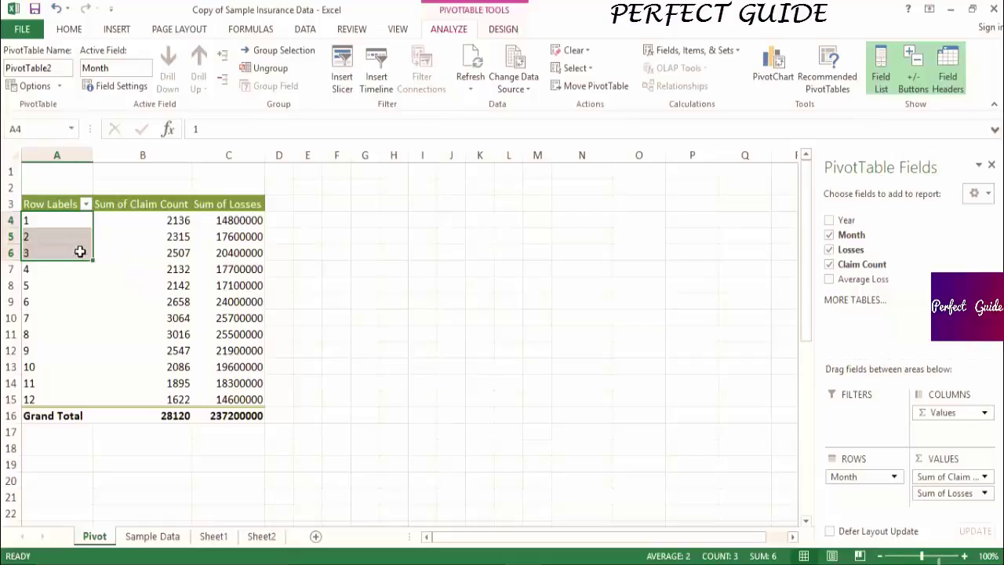
# - Group the month 1–3 labels into Group1, creating a Month2 field
pyautogui.rightClick(80, 251)
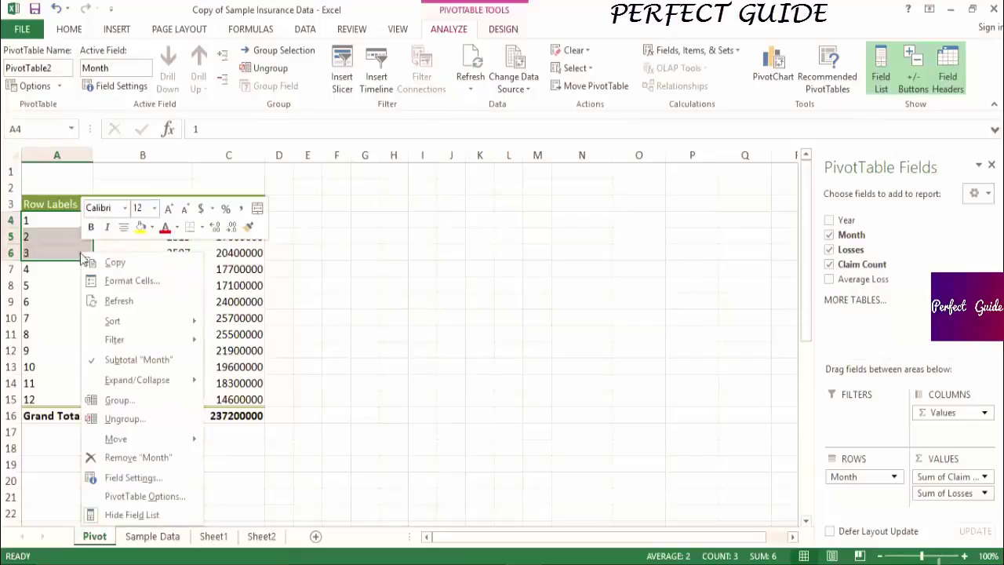
pyautogui.click(120, 400)
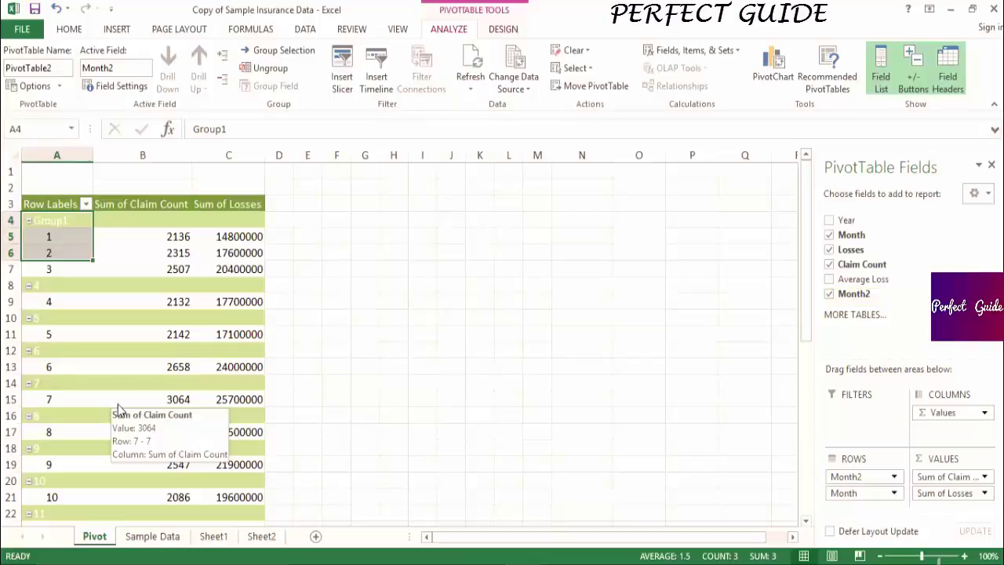
# - Drop the original Month field from rows so Group1 sums to 6958 claims and 52800000 losses
pyautogui.moveTo(847, 493); pyautogui.dragTo(877, 502)
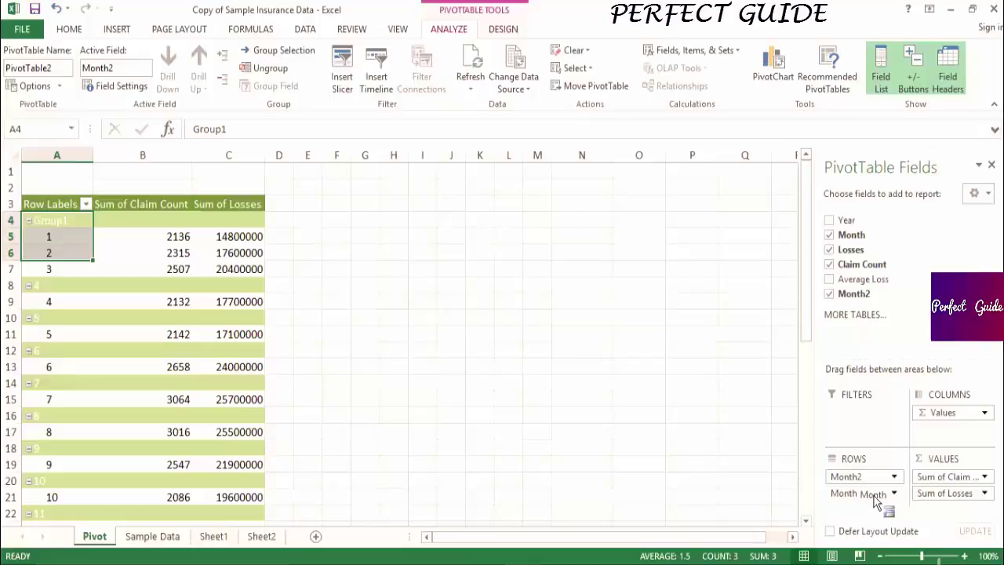
pyautogui.moveTo(877, 502); pyautogui.dragTo(904, 295)
pyautogui.click(64, 206)
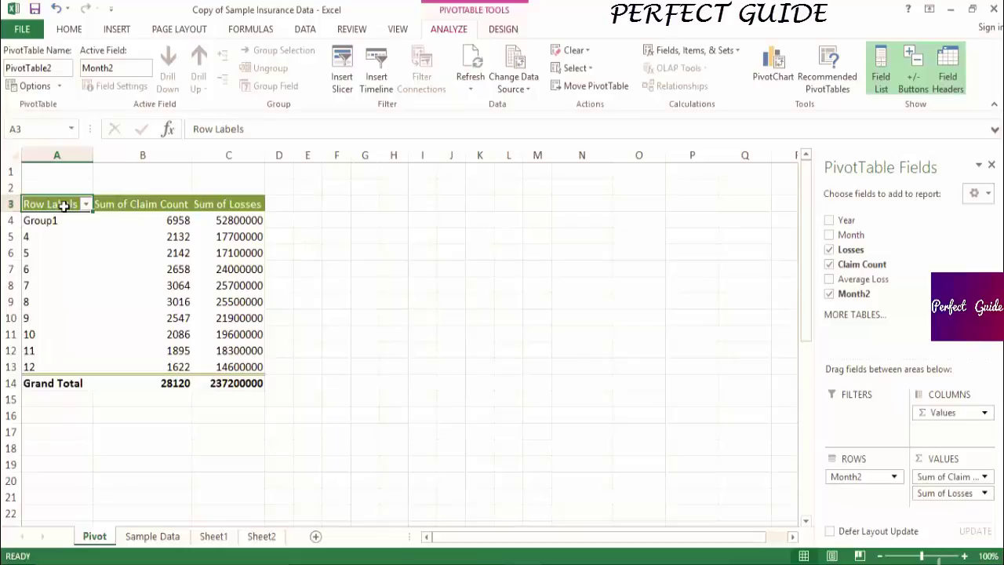
# - Relabel the Group1 cell A4 as 'Quarter 1'
pyautogui.press('Down')
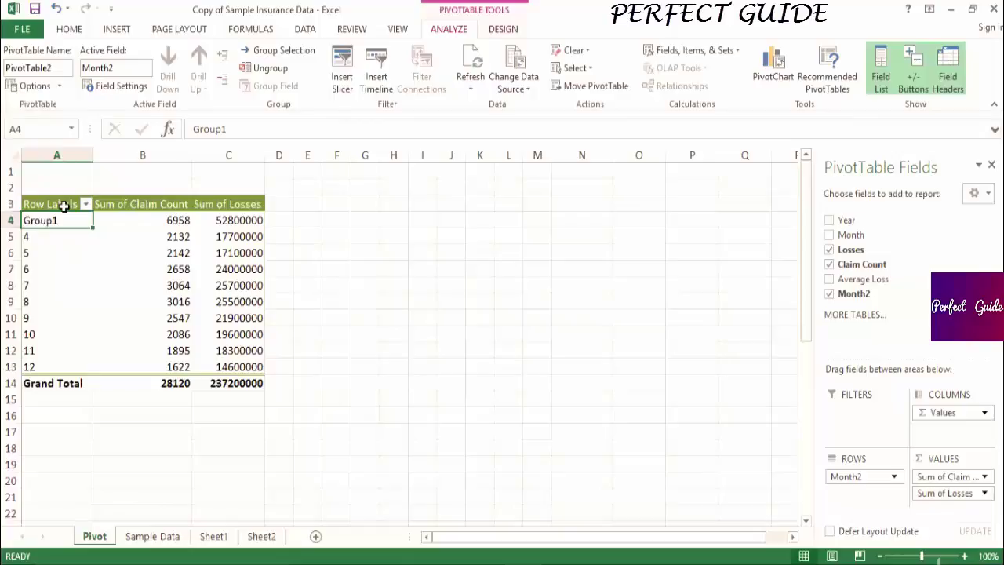
pyautogui.write('Quarter 1')
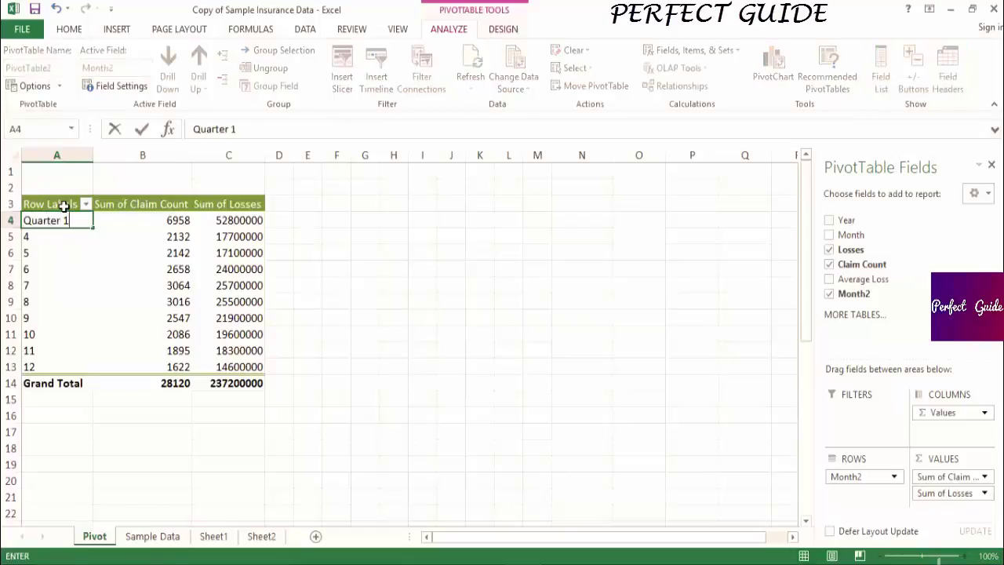
pyautogui.press('Return')
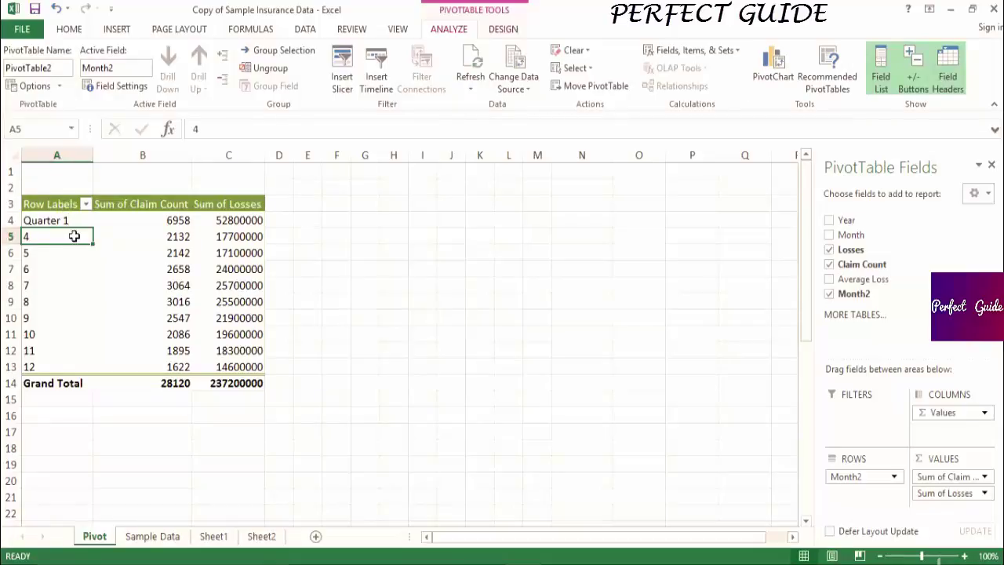
# - Group months 4–6 into one row named Quarter 2, totalling 6932 claims and 58800000 losses
pyautogui.moveTo(74, 238); pyautogui.dragTo(82, 270)
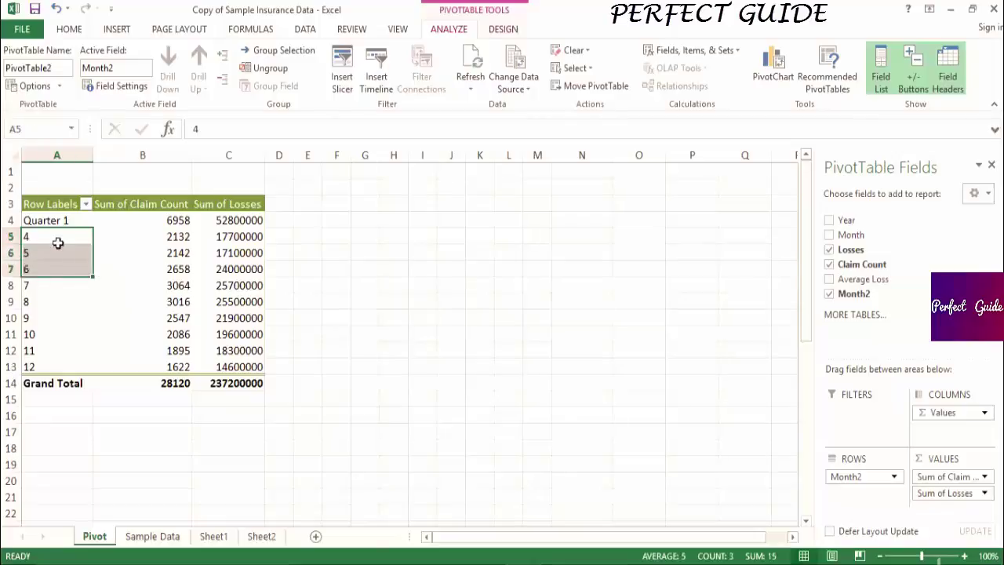
pyautogui.rightClick(53, 239)
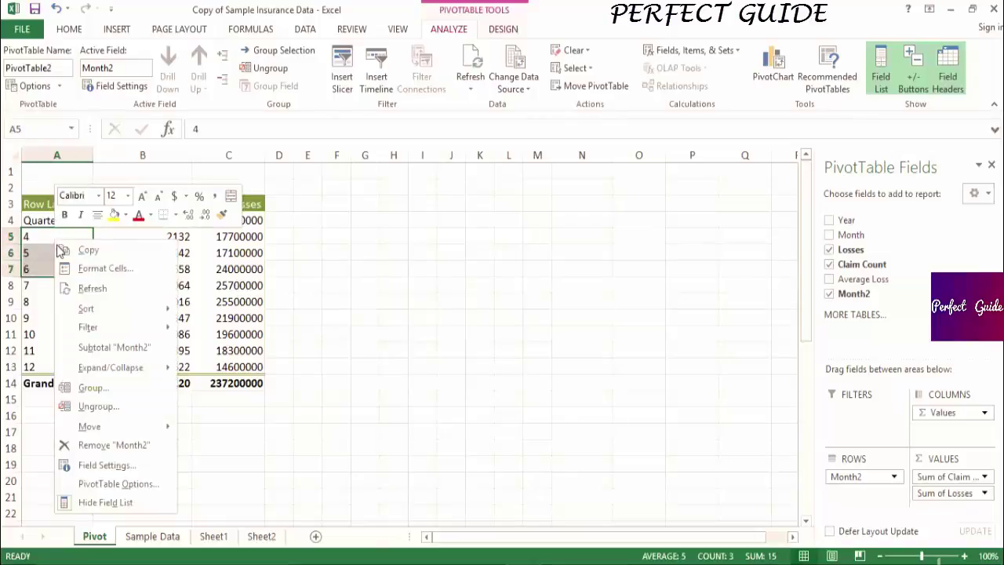
pyautogui.click(113, 387)
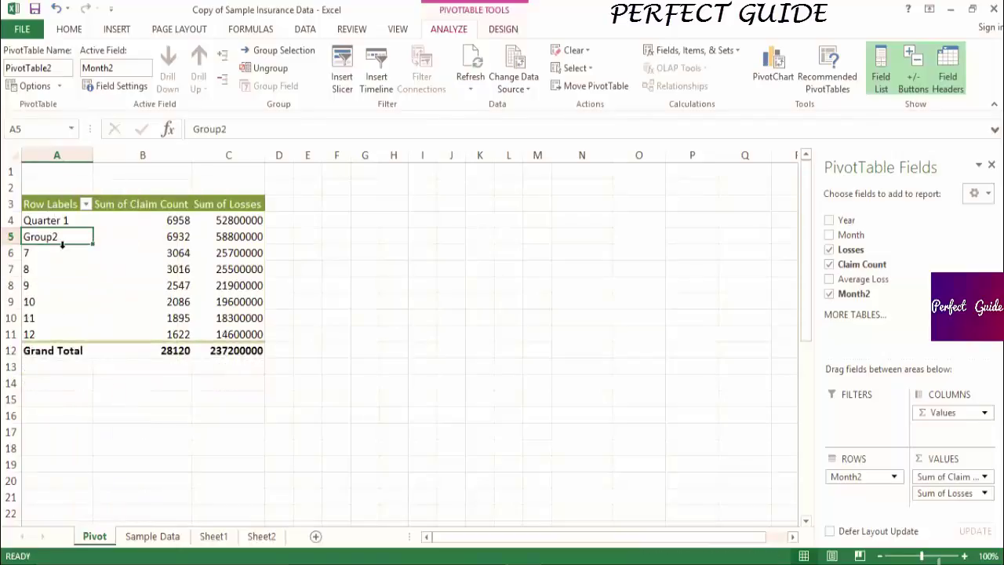
pyautogui.write('Quarter 1')
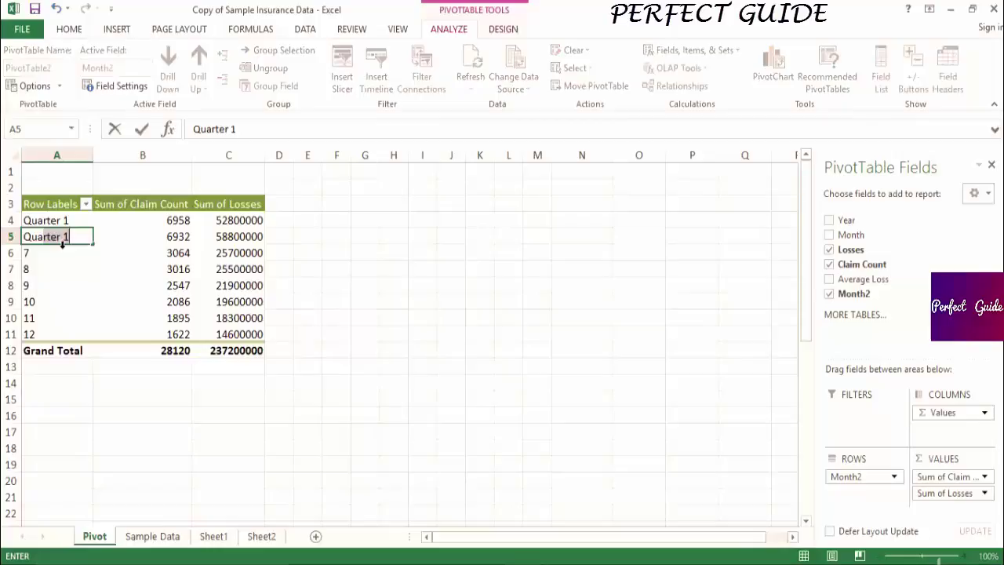
pyautogui.press('BackSpace')
pyautogui.write('2')
pyautogui.press('Return')
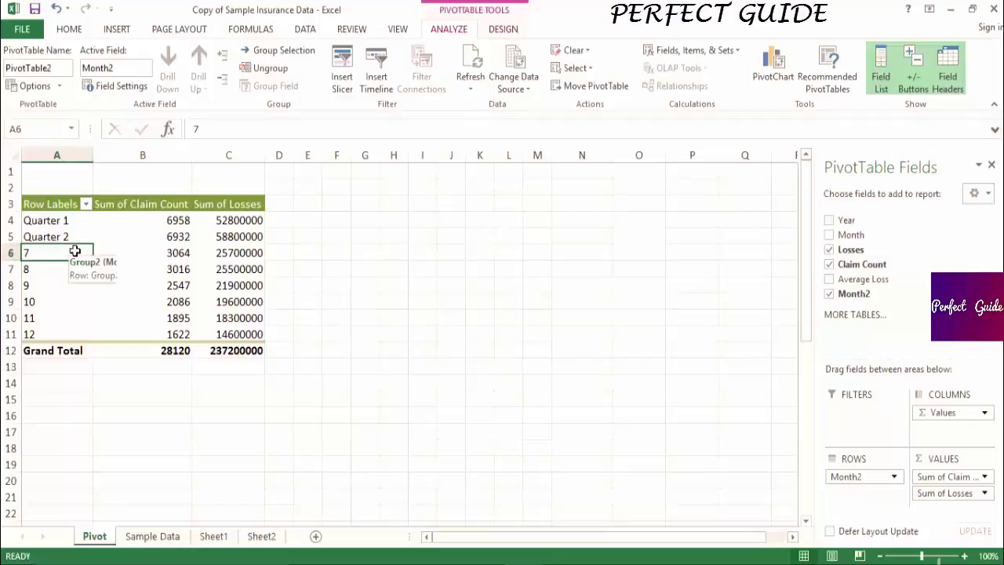
# - Group months 7–9 into one row named Quarter 3, totalling 8627 claims and 73100000 losses
pyautogui.moveTo(76, 253); pyautogui.dragTo(82, 284)
pyautogui.rightClick(71, 275)
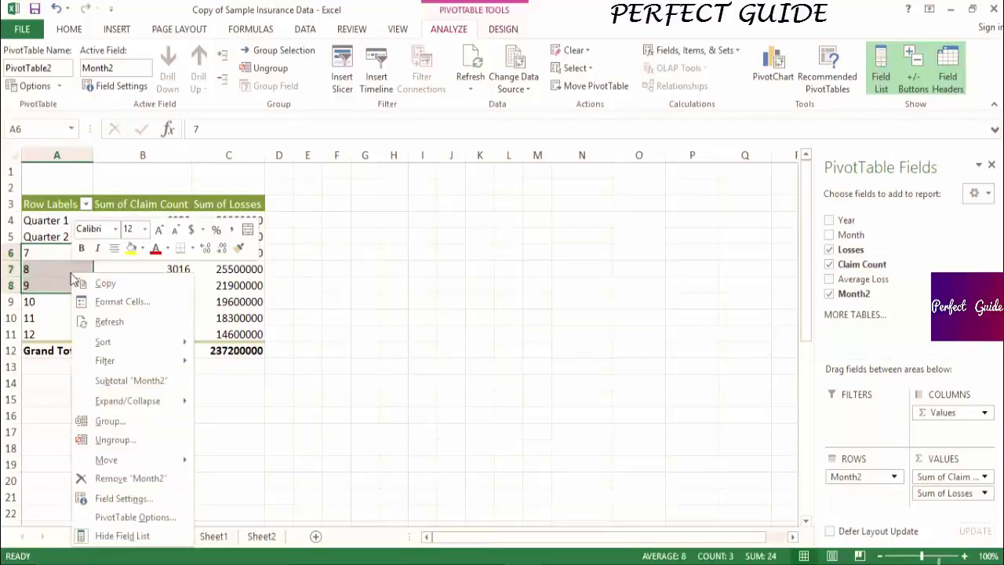
pyautogui.click(118, 428)
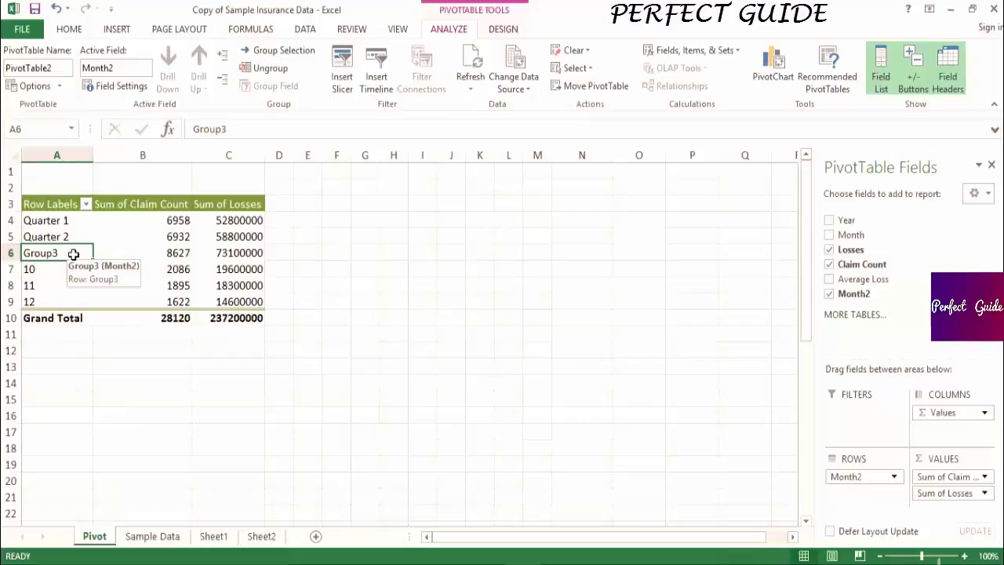
pyautogui.write('Qu')
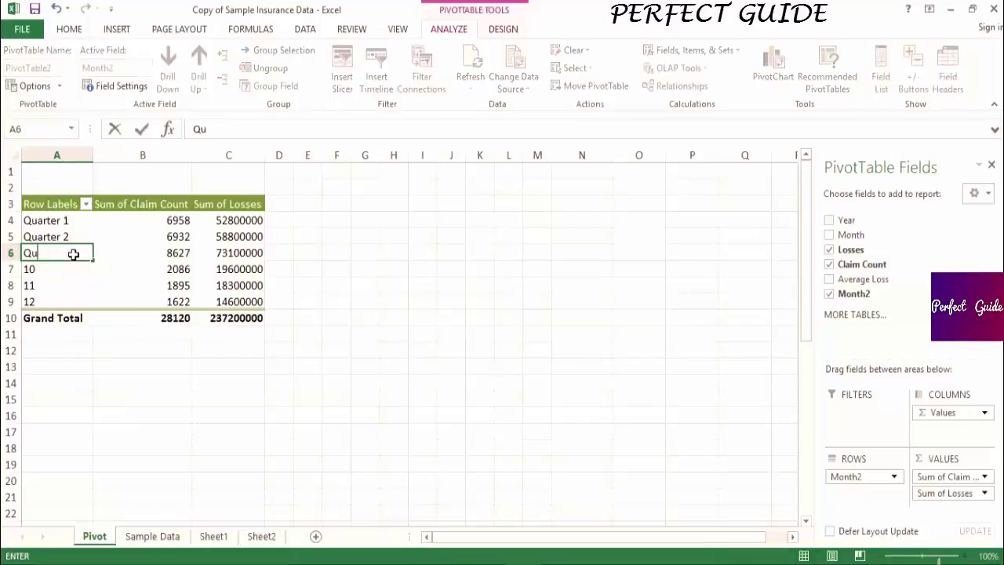
pyautogui.write('arter 3')
pyautogui.press('Return')
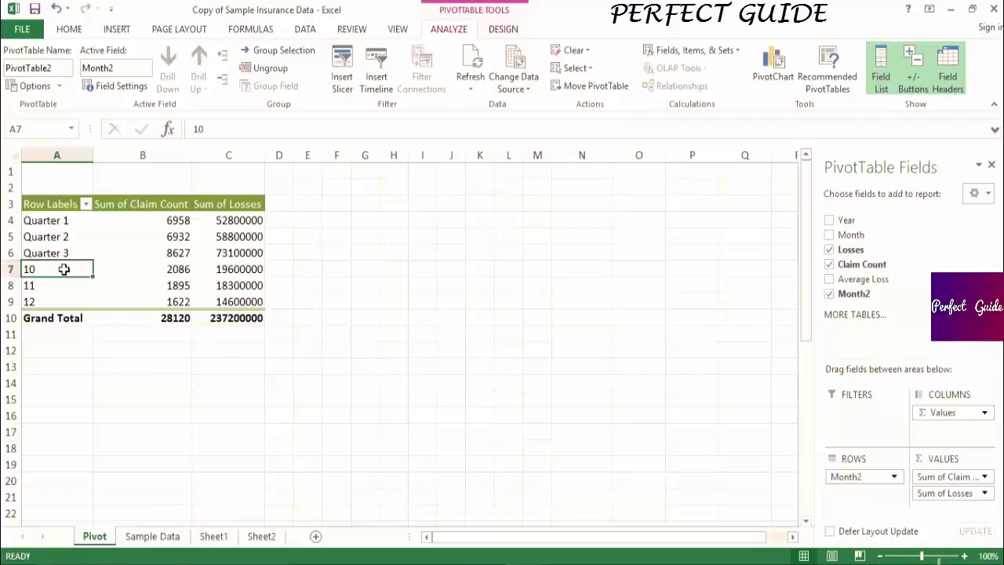
# - Group months 10–12 as Quarter 4, then add Year to Rows above Month2 for years 2013–2015
pyautogui.moveTo(68, 271); pyautogui.dragTo(70, 296)
pyautogui.rightClick(70, 296)
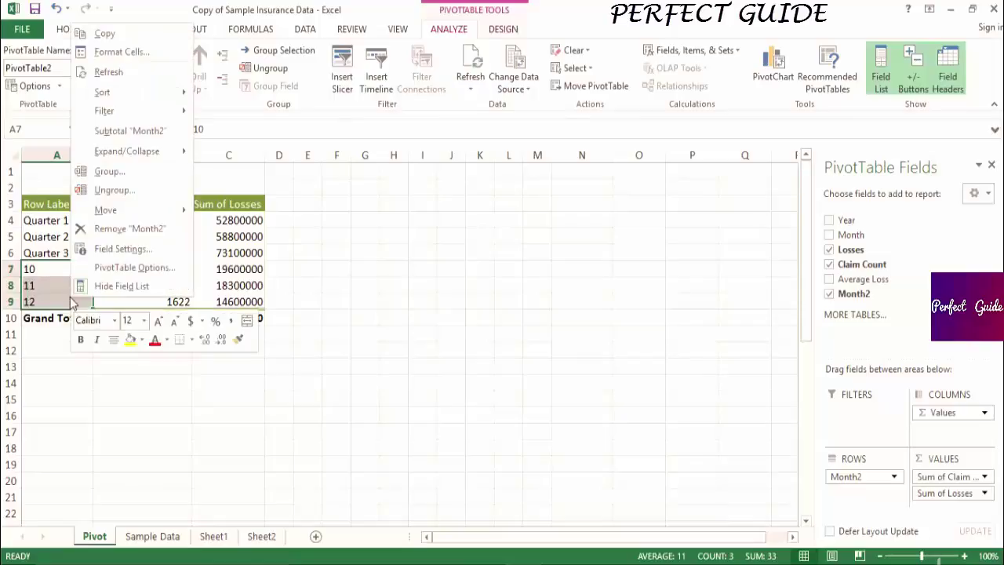
pyautogui.click(138, 173)
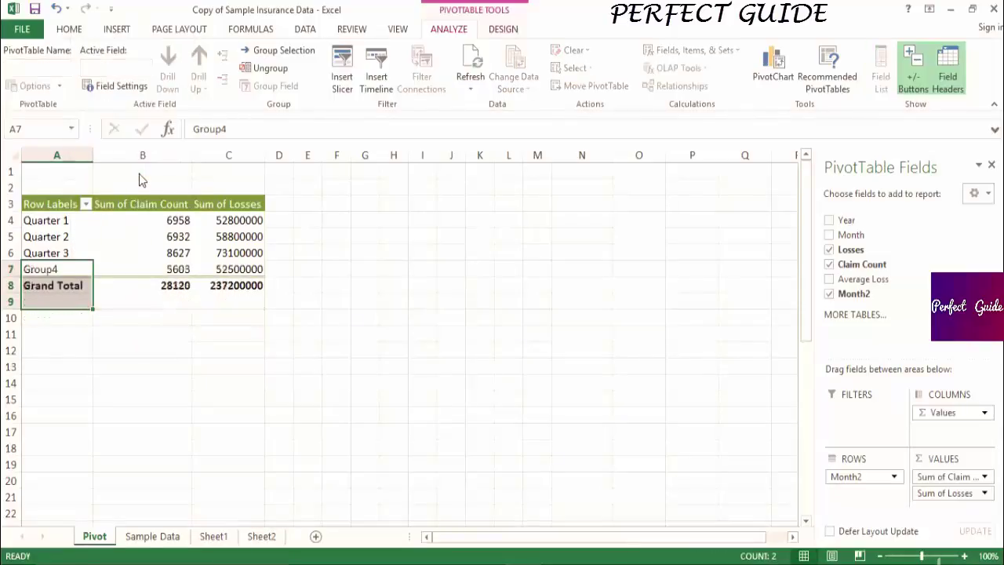
pyautogui.click(65, 269)
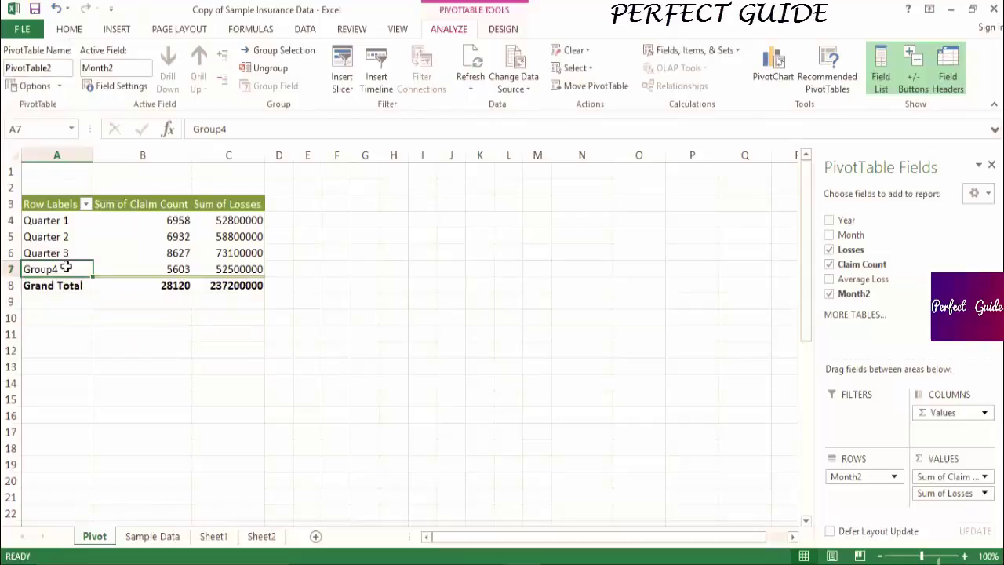
pyautogui.write('Quarter 4')
pyautogui.press('Return')
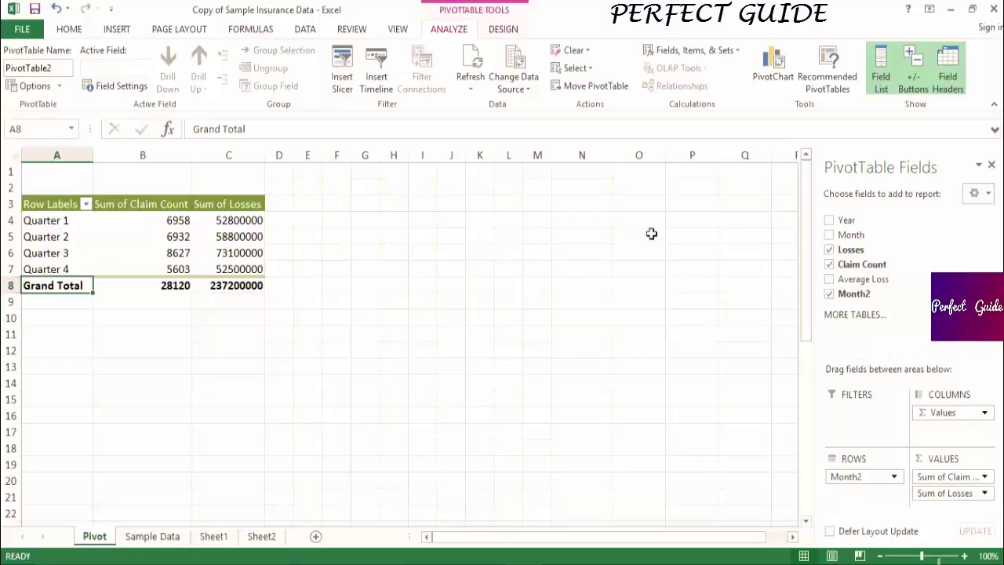
pyautogui.moveTo(905, 222); pyautogui.dragTo(877, 475)
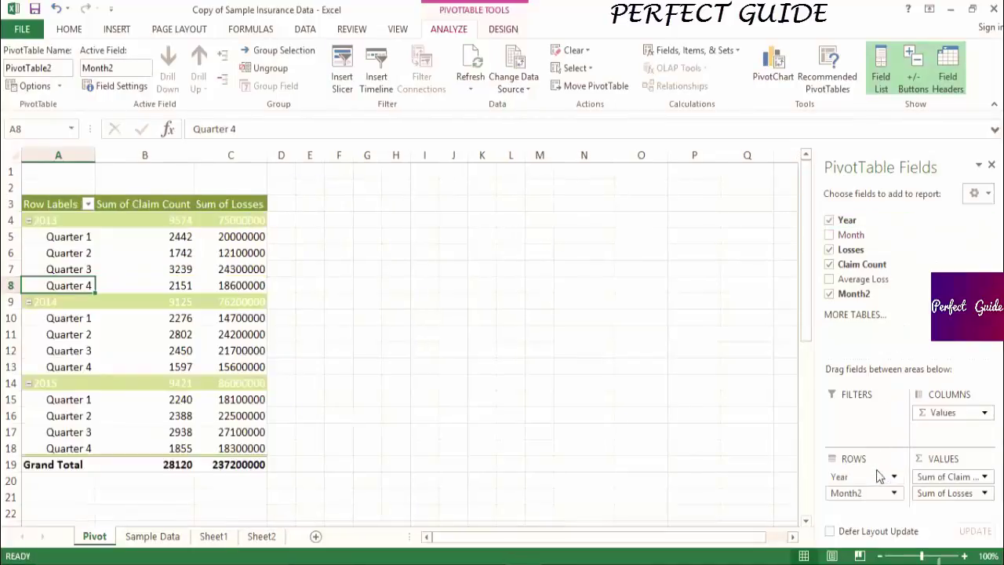